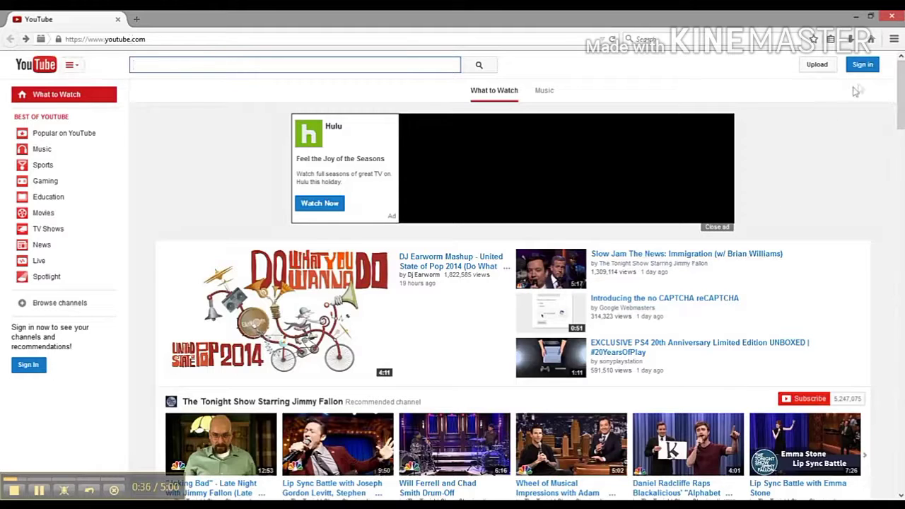
Go to the Google sign-in page from YouTube's top-right Sign in button
left_click(862, 67)
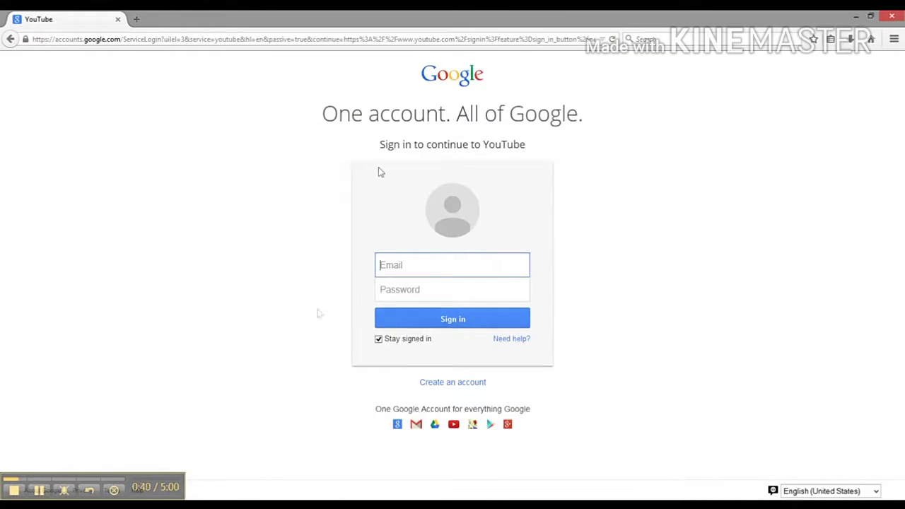
Start a new Google account and enter the user's first and last name
left_click(463, 388)
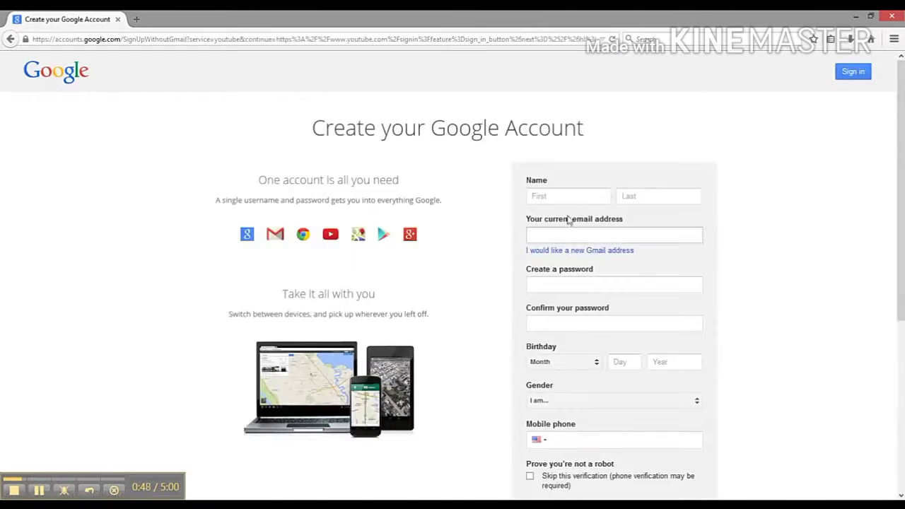
left_click(565, 202)
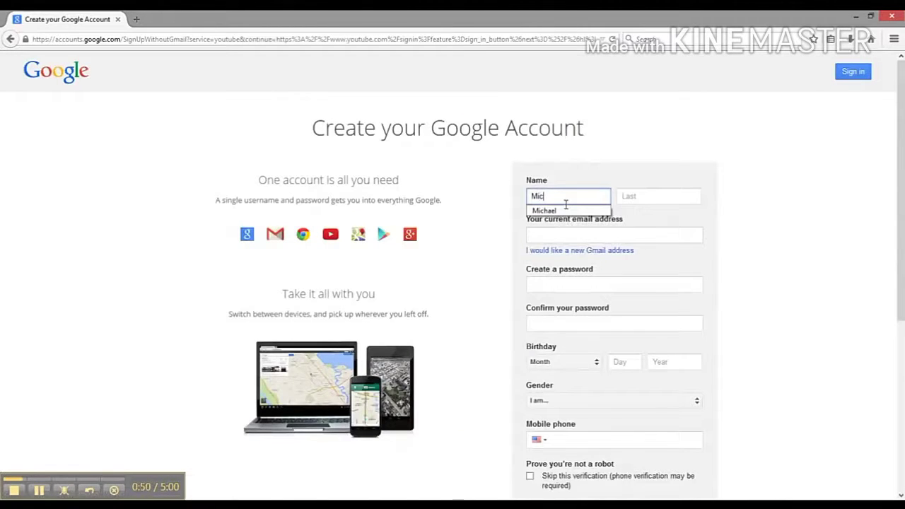
key("Tab")
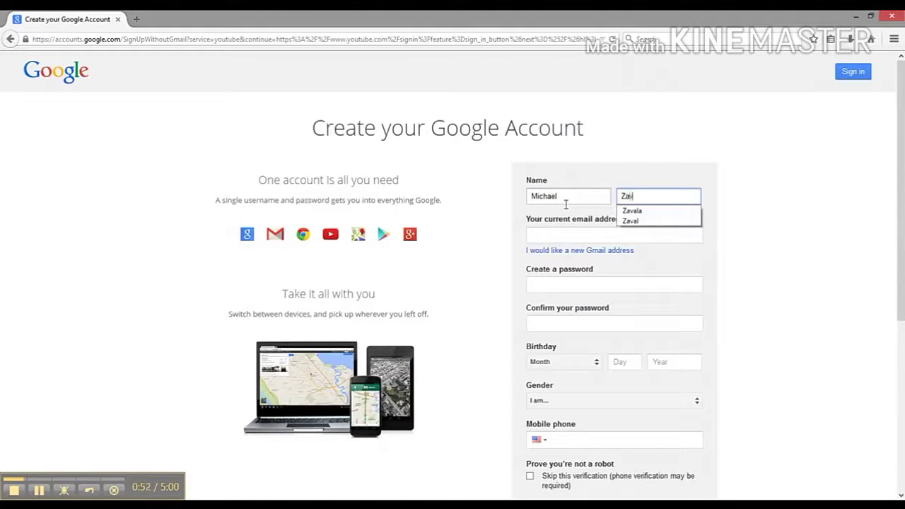
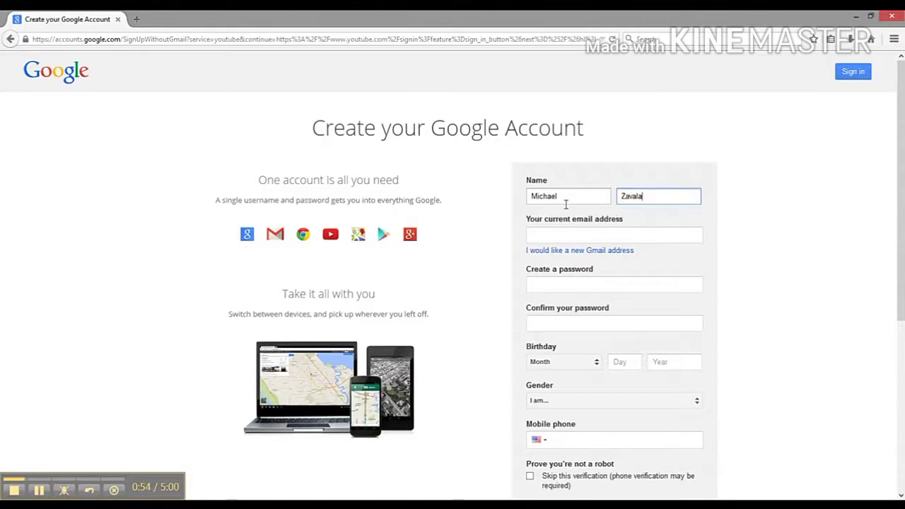
Choose to get a new Gmail address and begin entering the username
left_click(558, 236)
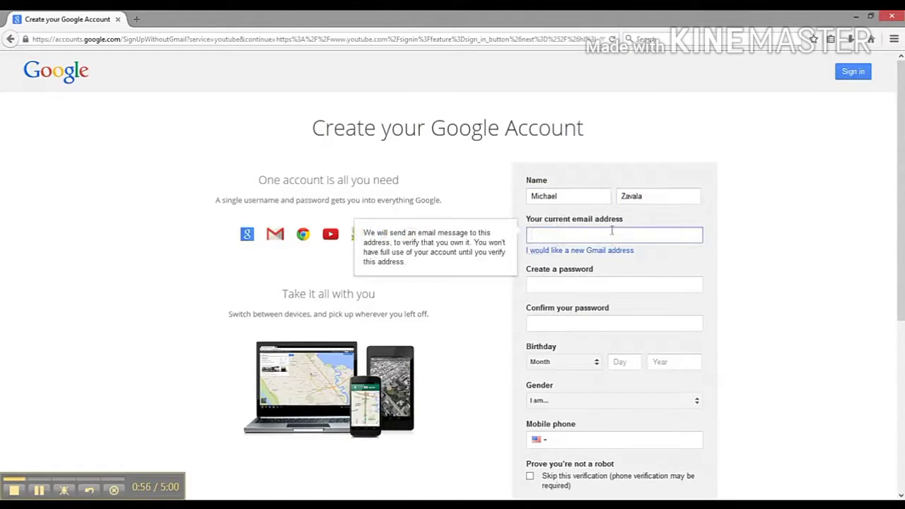
left_click(585, 251)
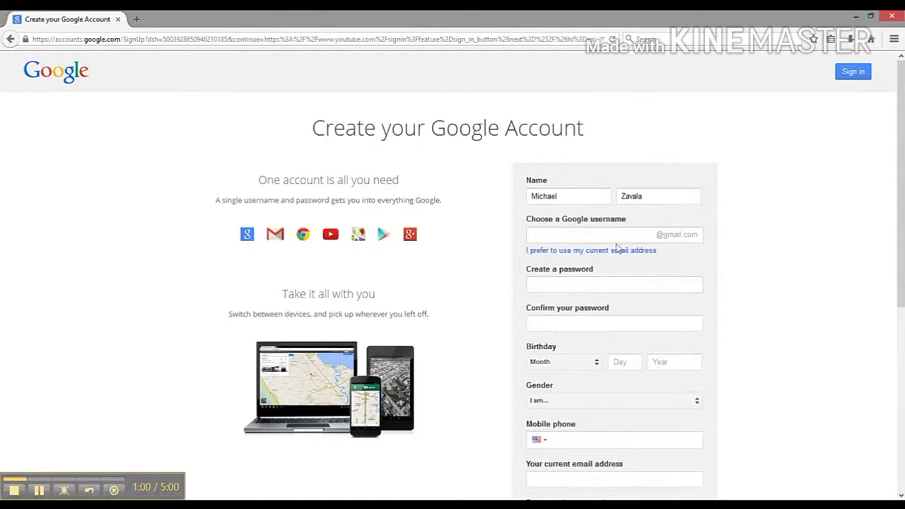
left_click(611, 237)
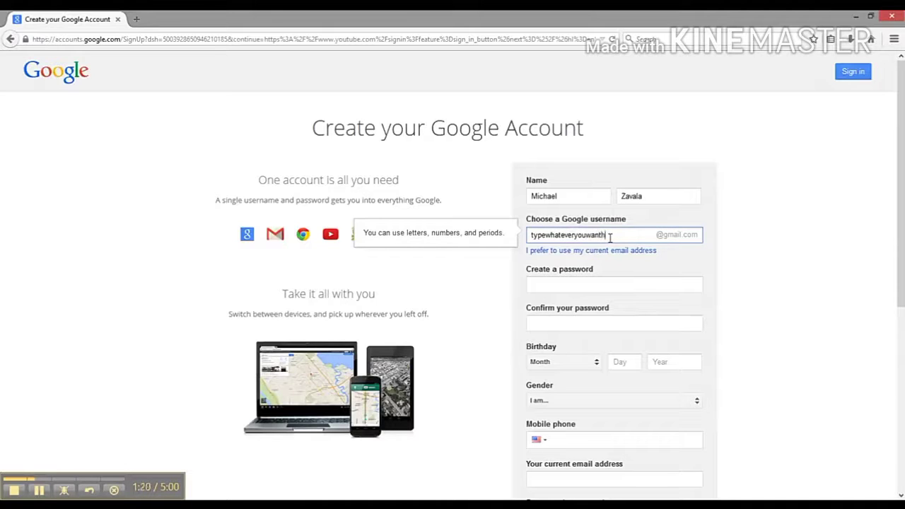
Finish the Gmail username, then enter and confirm the account password
left_click(688, 262)
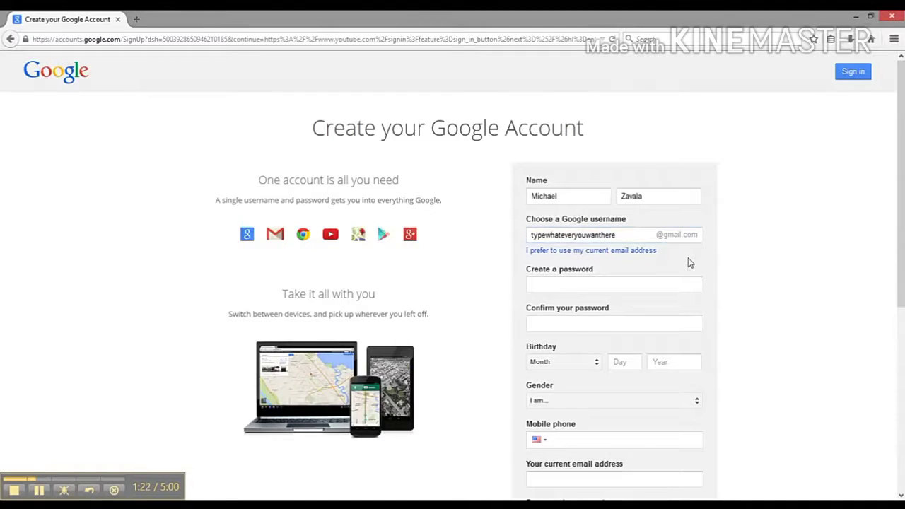
left_click(627, 234)
left_click(668, 257)
double_click(550, 235)
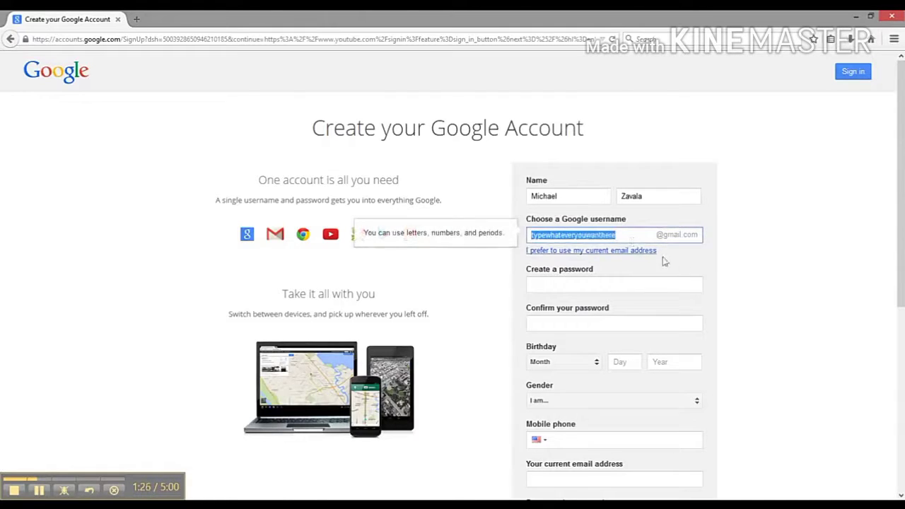
left_click(684, 269)
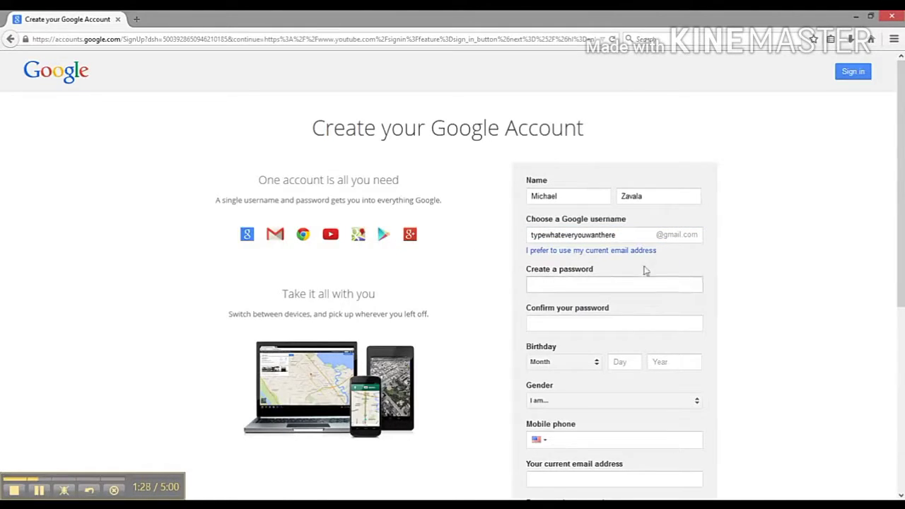
left_click(620, 284)
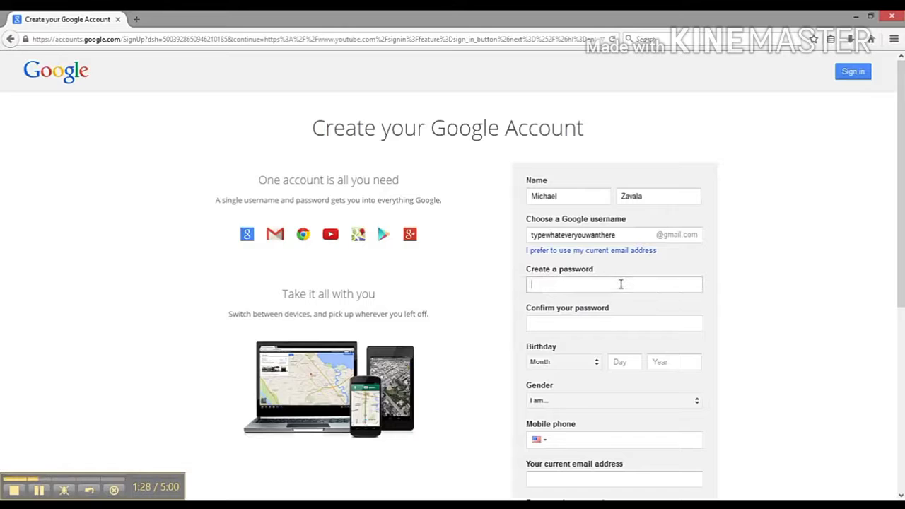
double_click(534, 236)
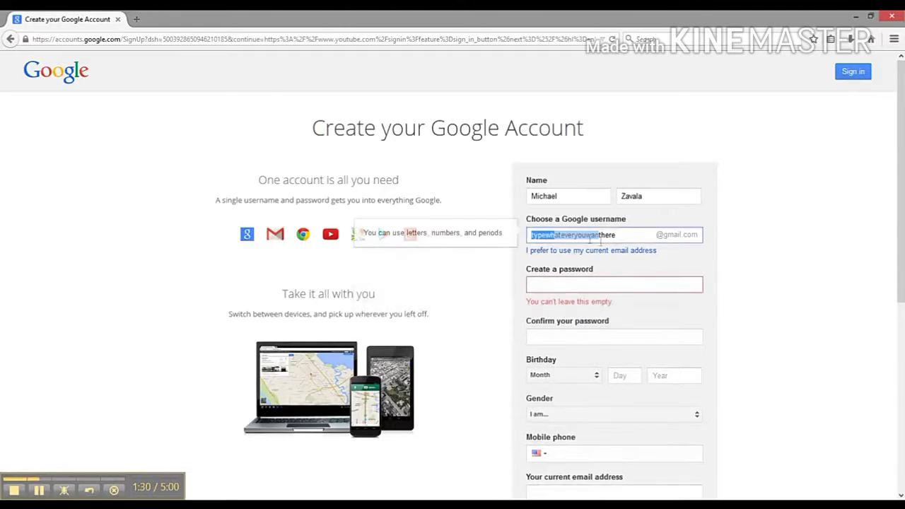
left_click(577, 283)
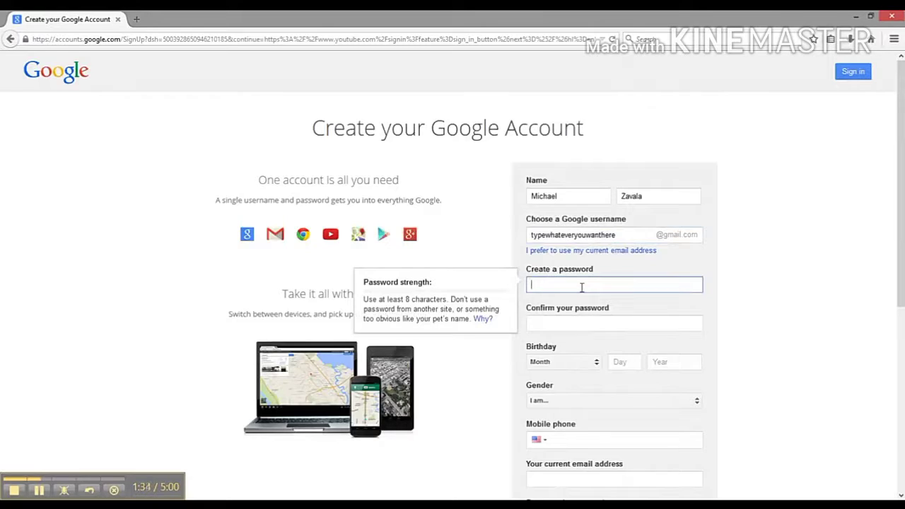
type("aaaa")
key("Tab")
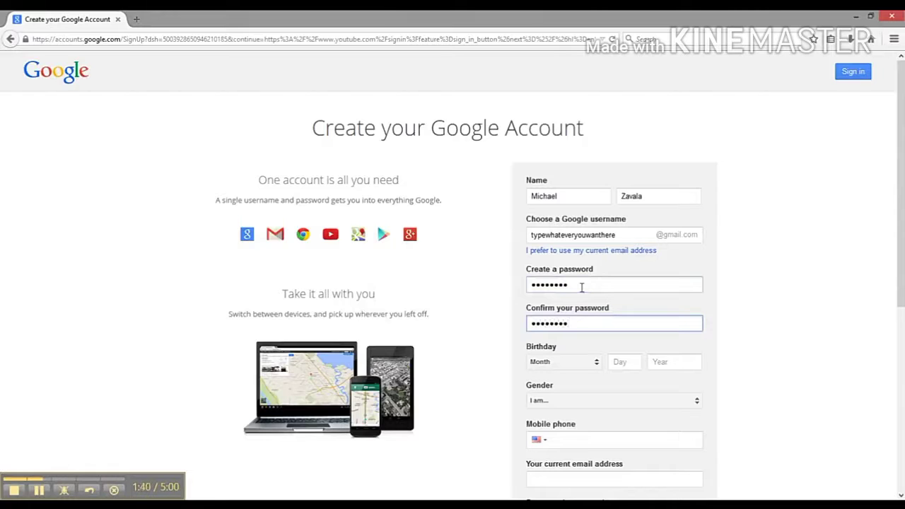
Set the birthday month to April and the day to 18
left_click(581, 363)
left_click(575, 376)
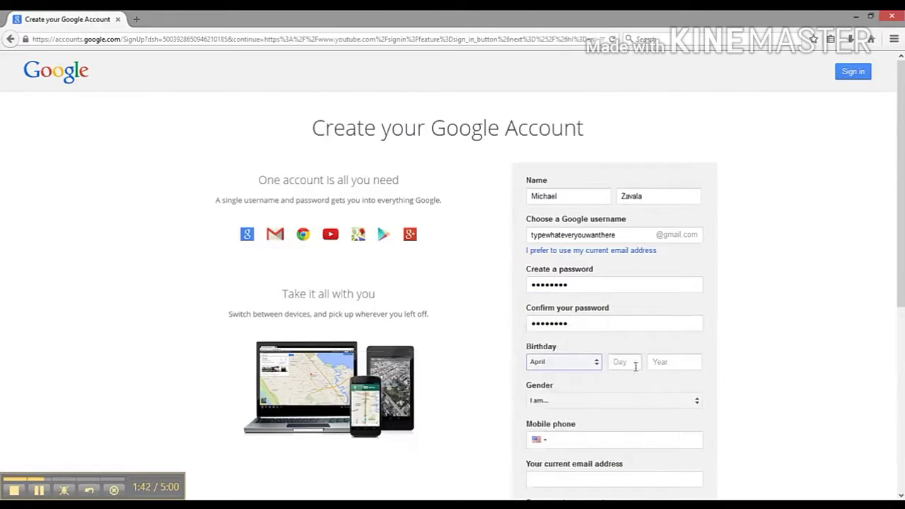
left_click(635, 364)
type("18")
left_click(658, 362)
Begin the birth year and set the gender to Male
type("1996")
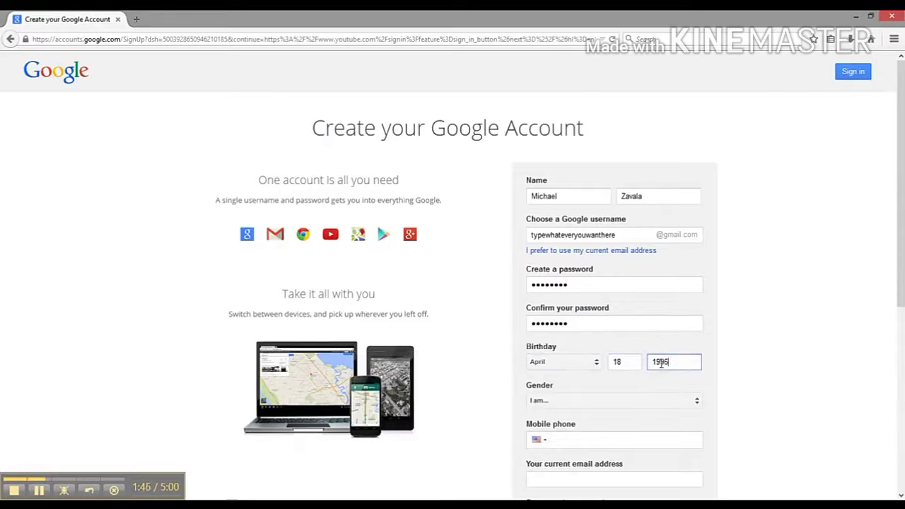
scroll(747, 372, "down", 1)
left_click(584, 316)
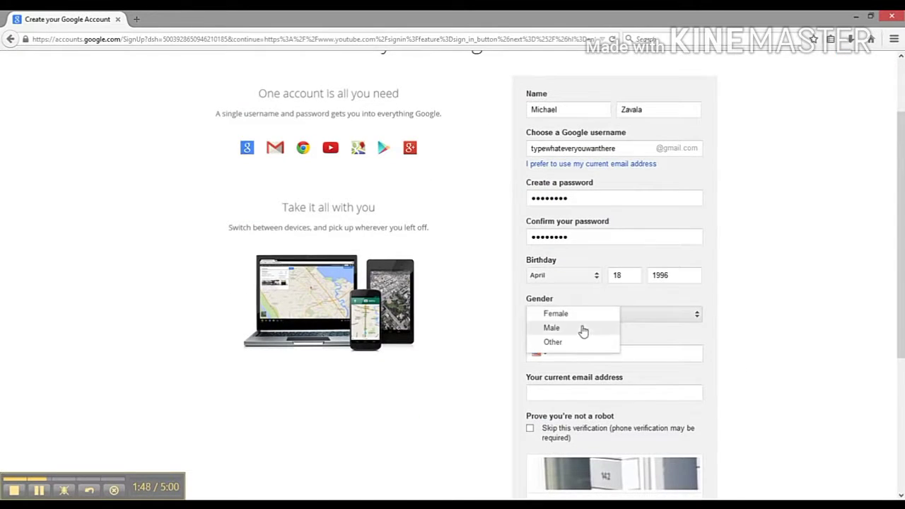
left_click(583, 328)
Enter the captcha answer and accept the Google Terms of Service
scroll(739, 367, "down", 1)
left_click(585, 271)
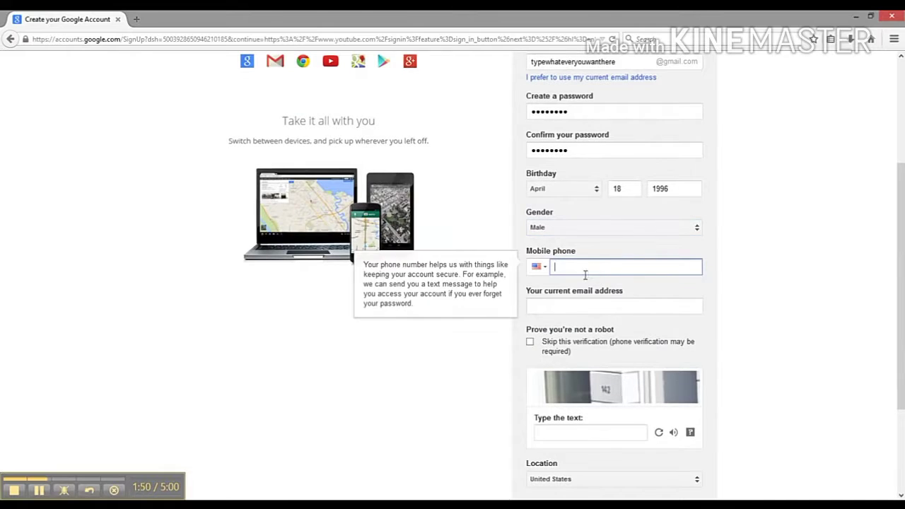
left_click(573, 307)
scroll(741, 355, "down", 1)
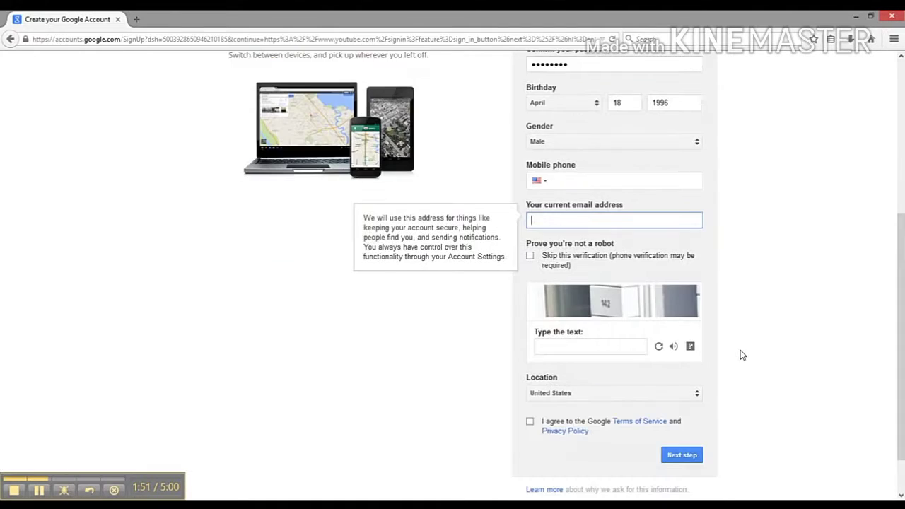
scroll(732, 265, "down", 1)
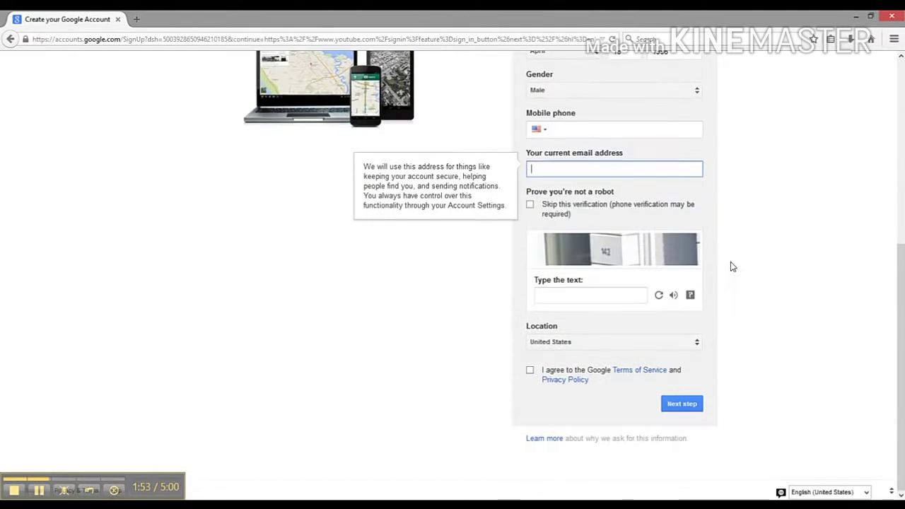
left_click(579, 291)
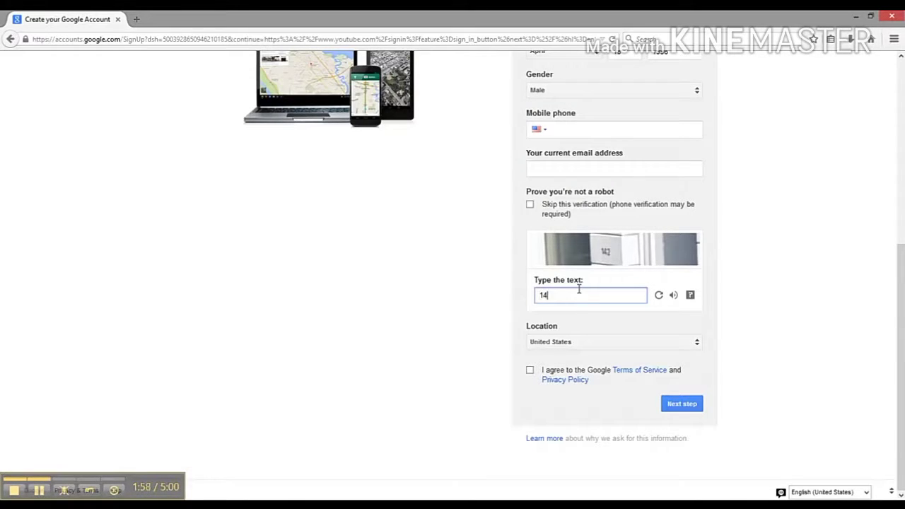
left_click(531, 371)
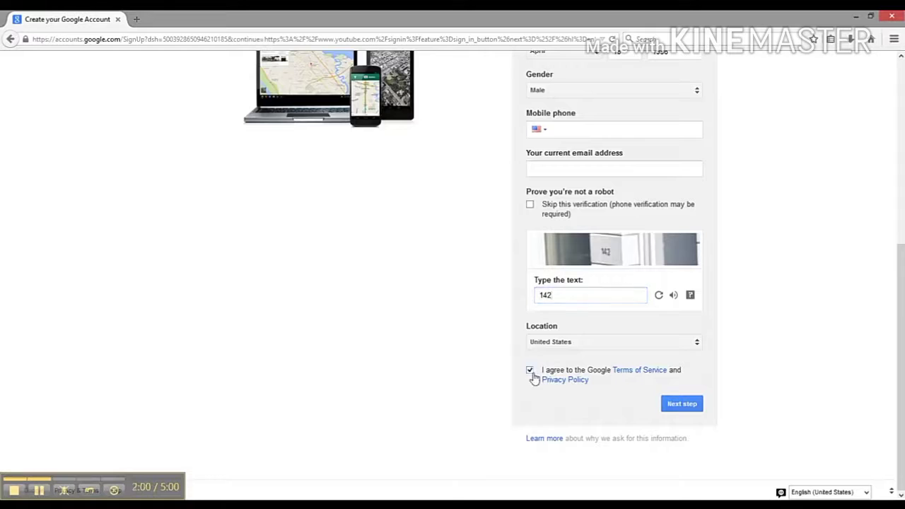
Submit the sign-up form, dismiss the save-password prompt, and decline a public Google+ profile
left_click(678, 403)
left_click(677, 403)
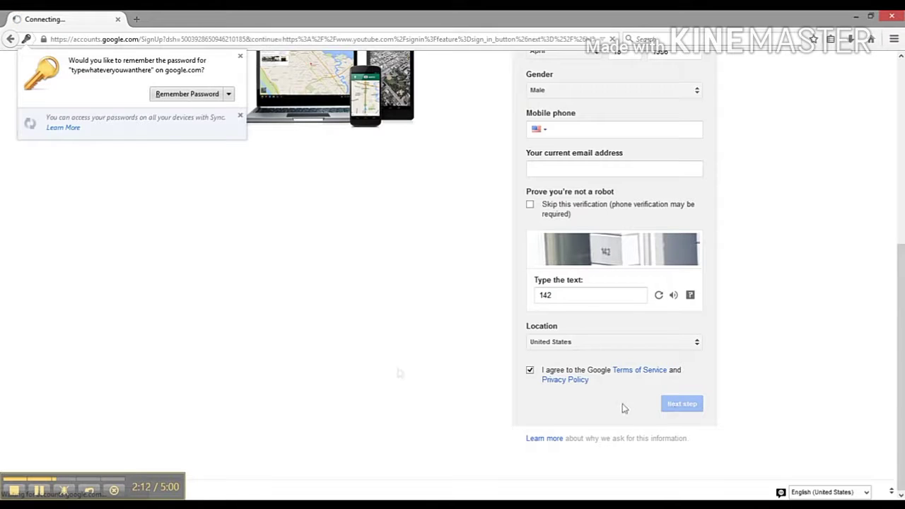
left_click(173, 94)
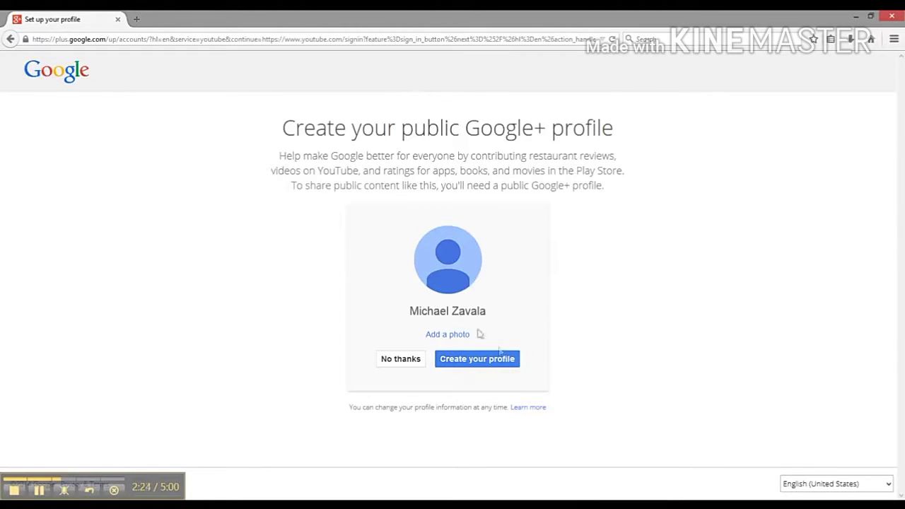
left_click(405, 362)
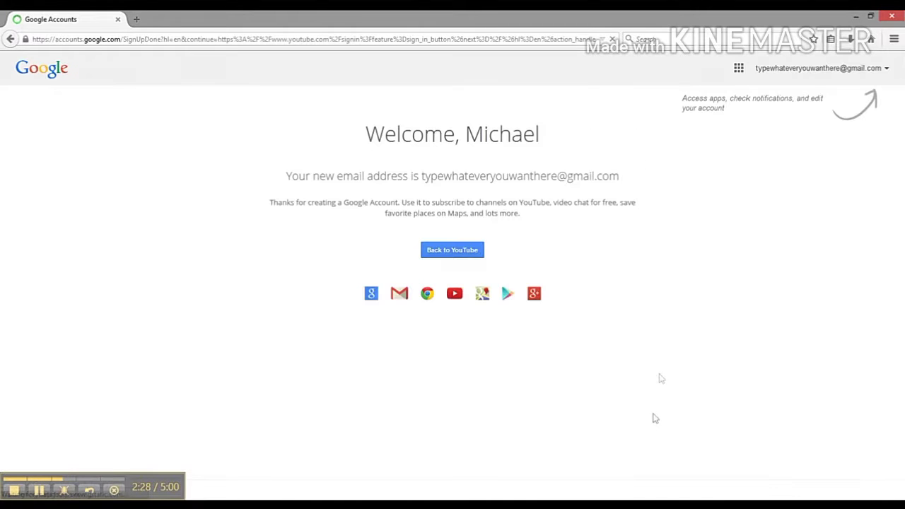
Return to YouTube and open Creator Studio from the account menu
left_click(467, 257)
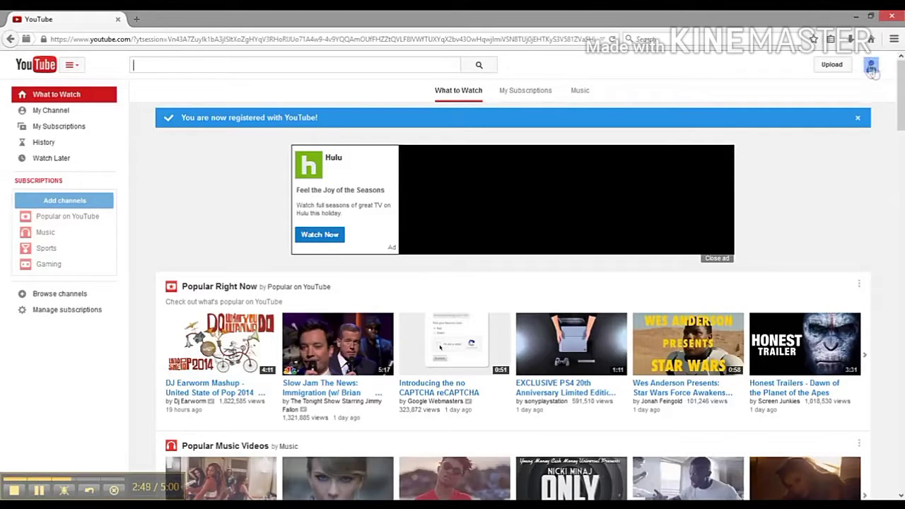
left_click(873, 71)
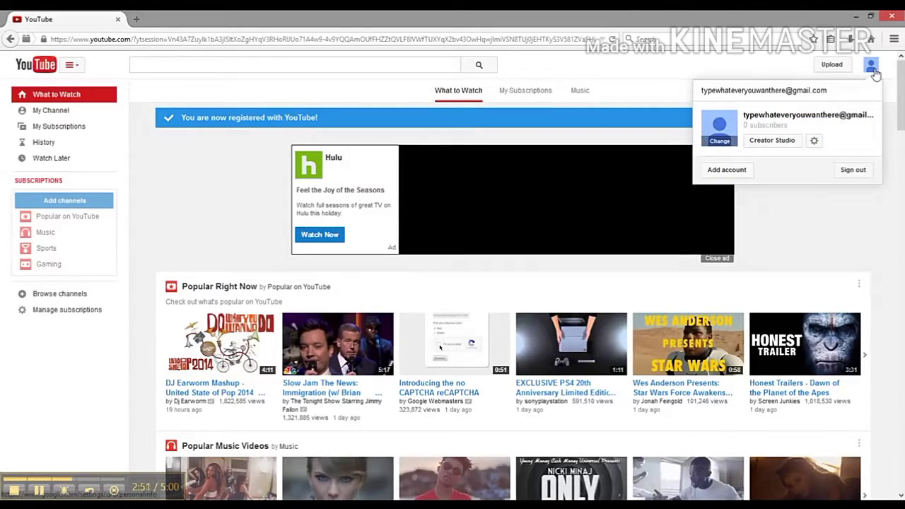
left_click(784, 142)
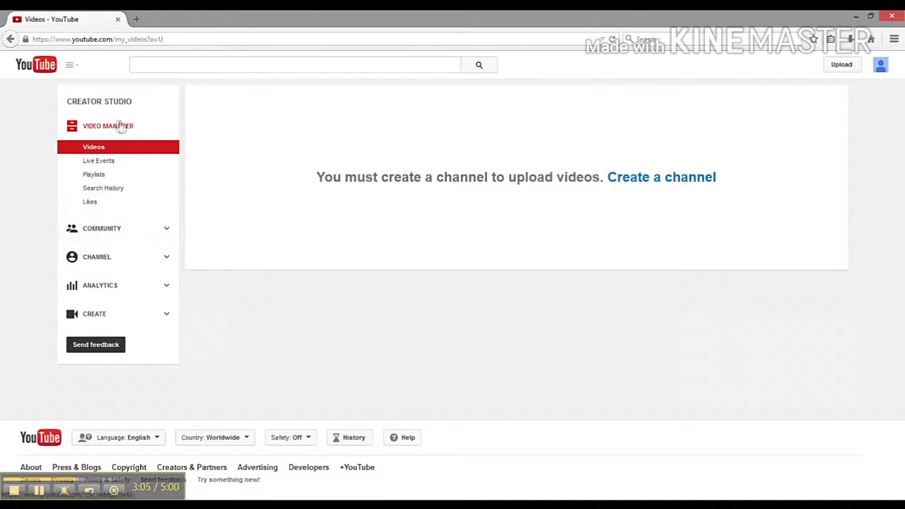
Open the Set up your channel form from Video Manager's 'Create a channel' link
left_click(655, 186)
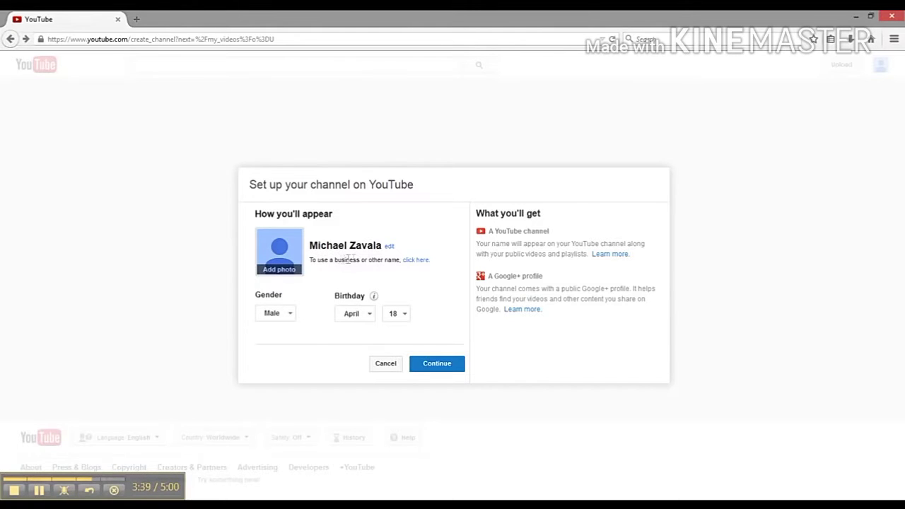
Use a custom name and enter 'typewhateveryouwanthere' as the channel name
left_click(413, 260)
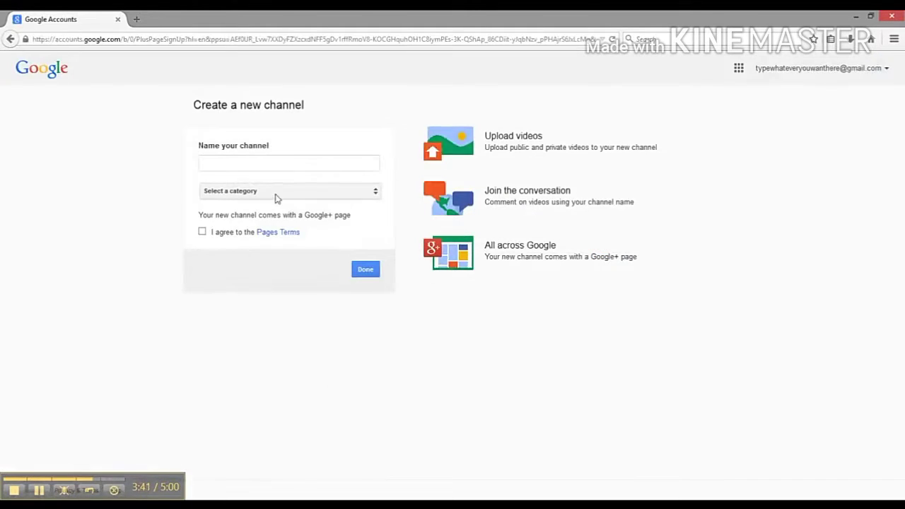
left_click(250, 166)
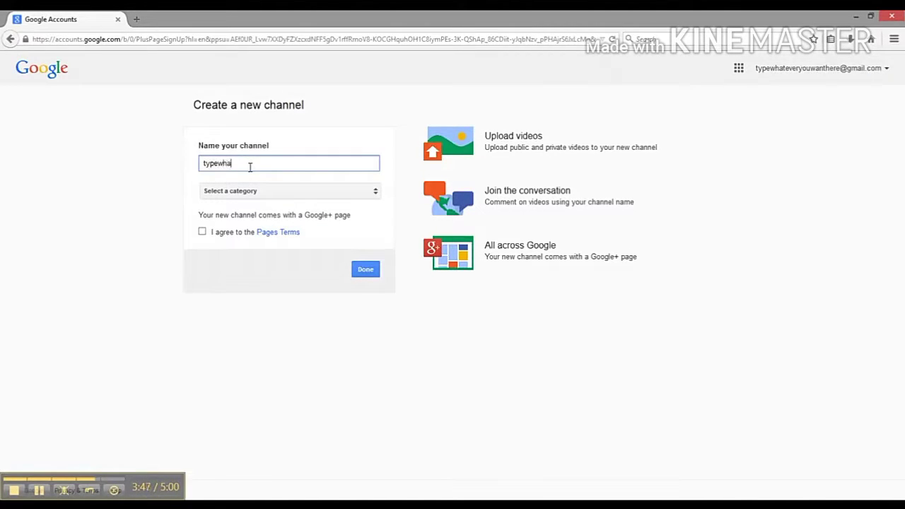
type("typewhateveryouwanthere")
left_click(137, 188)
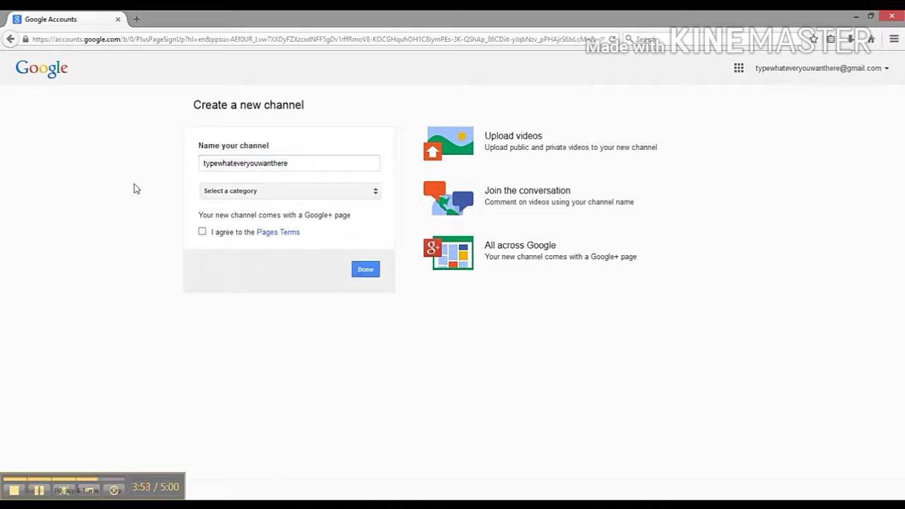
Set the channel category to Other, agree to the Pages Terms, and create the channel
left_click(246, 198)
left_click(246, 197)
left_click(246, 200)
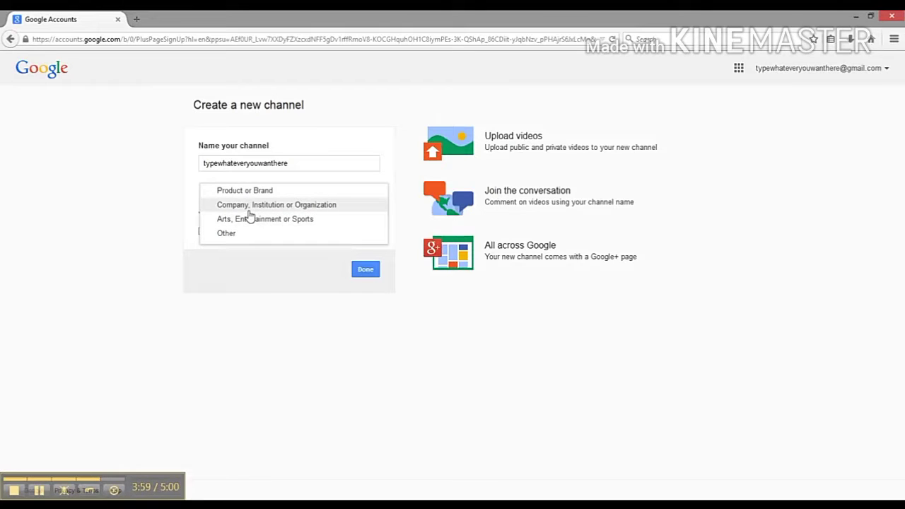
left_click(249, 212)
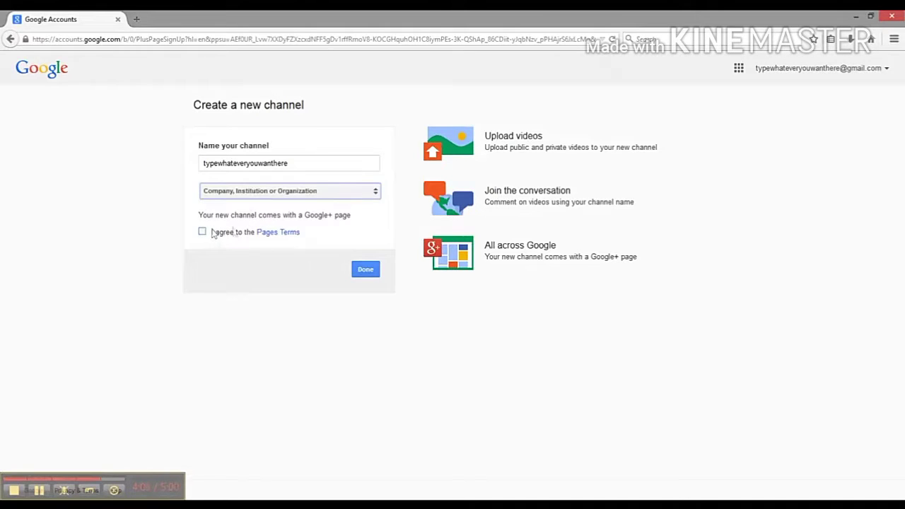
left_click(255, 196)
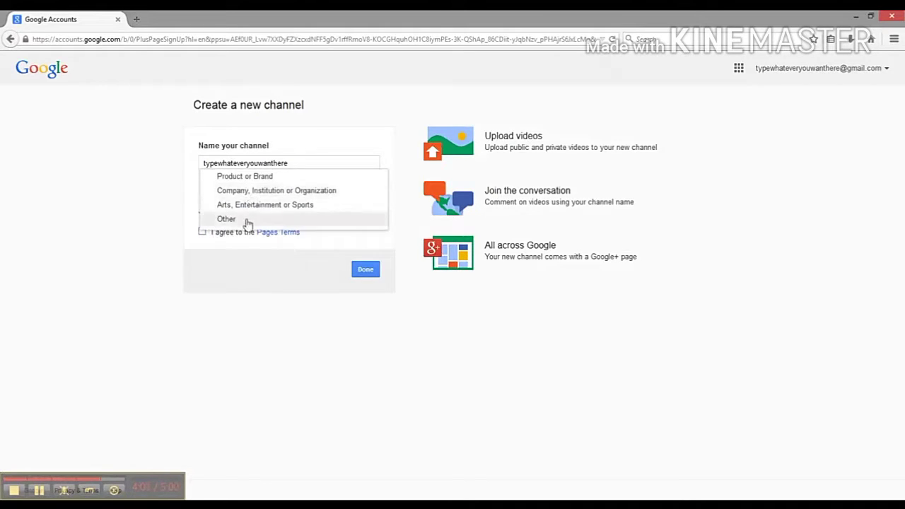
left_click(248, 220)
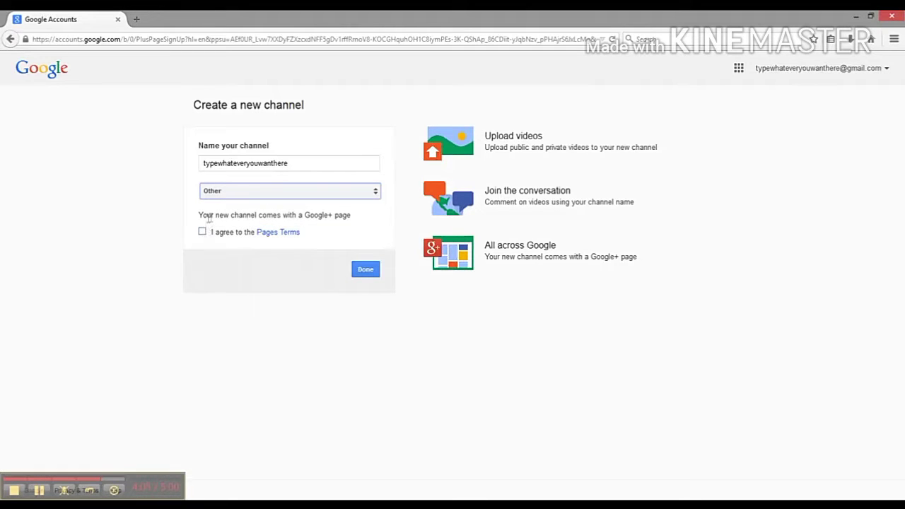
left_click(207, 234)
left_click(205, 233)
left_click(367, 273)
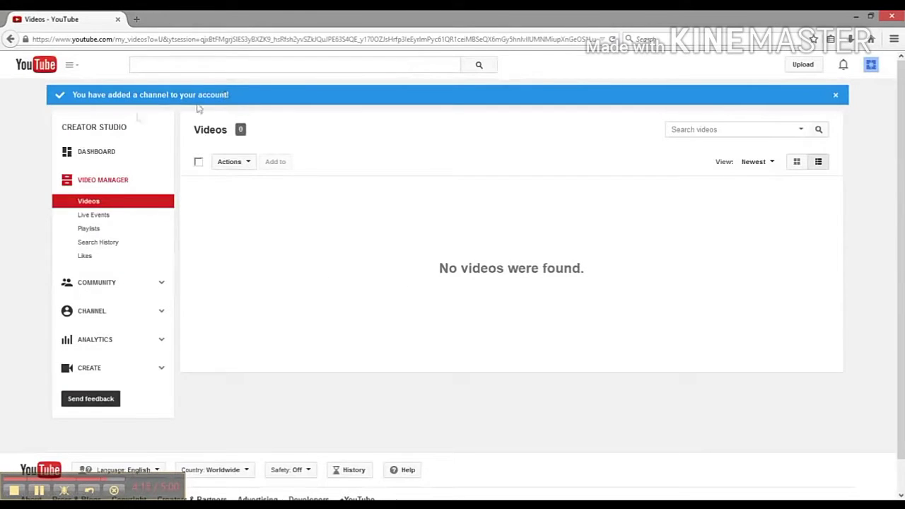
Open the Creator Studio dashboard and dismiss the customization tip
left_click(96, 152)
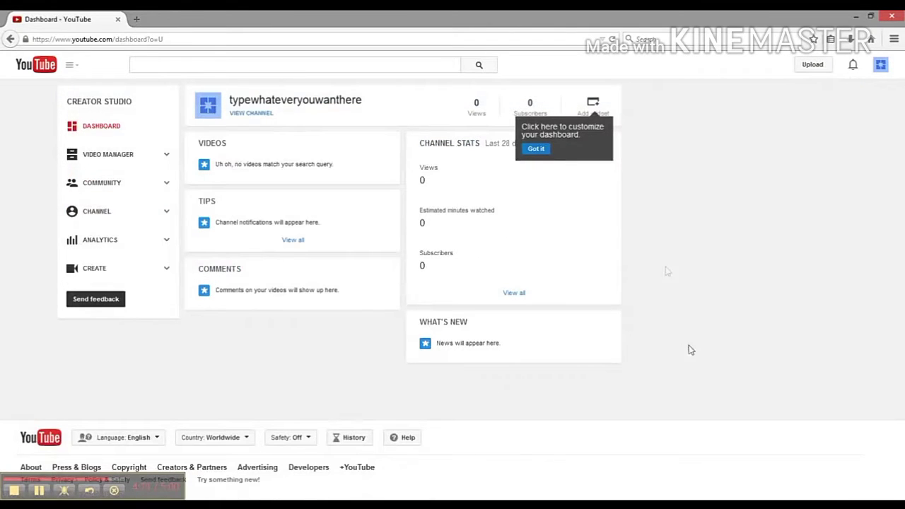
left_click(543, 150)
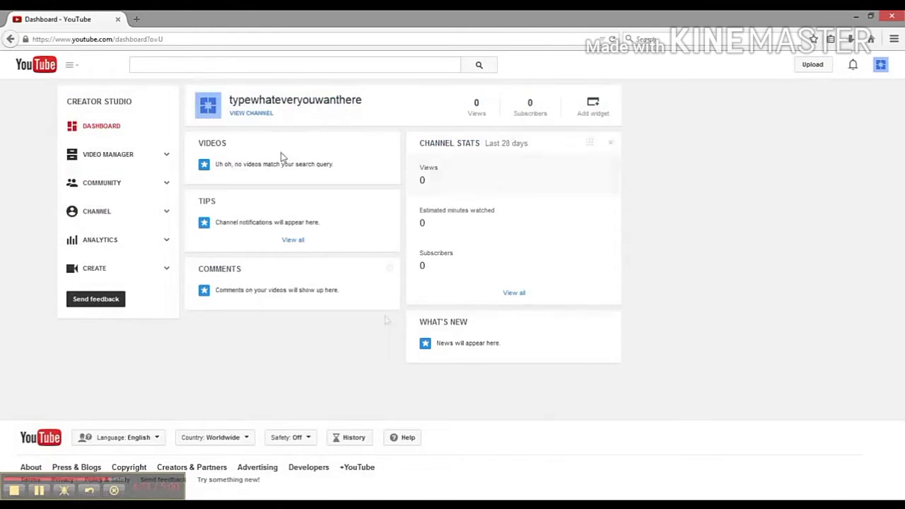
View the typewhateveryouwanthere channel page with 0 subscribers and no activity
left_click(255, 114)
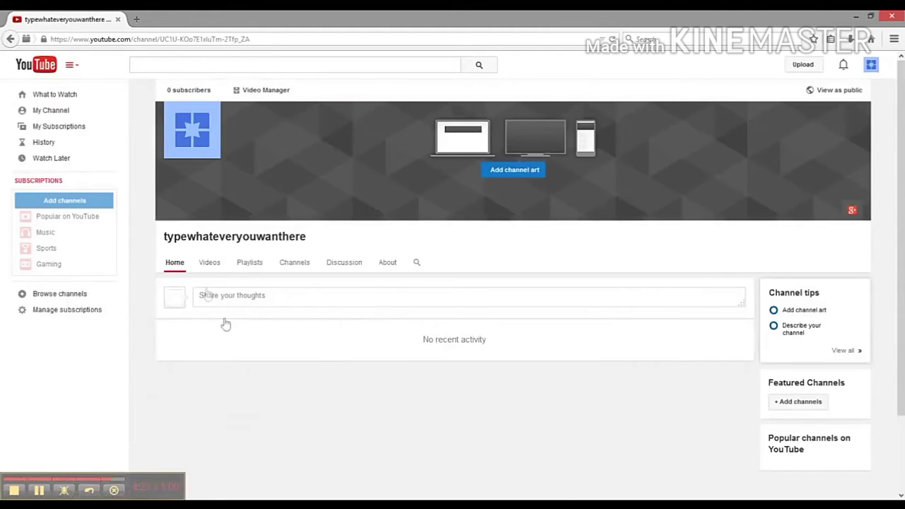